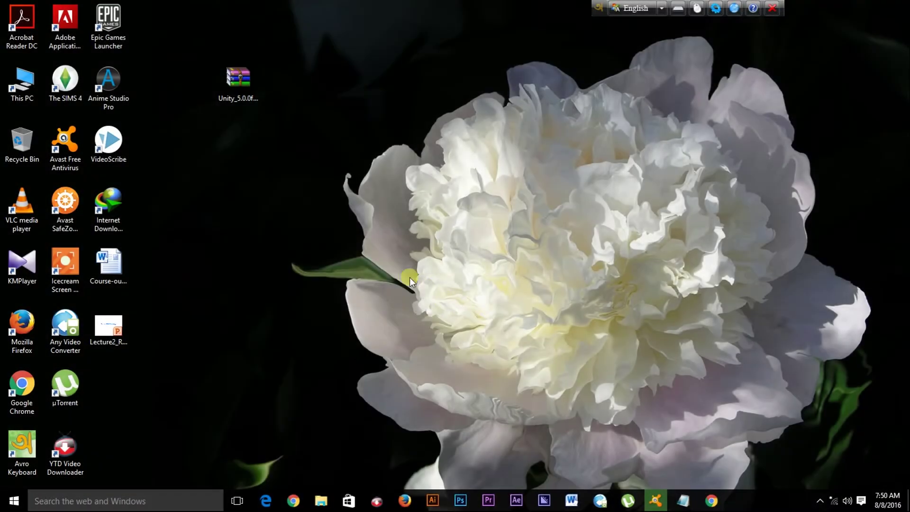
# - Extract the Unity zip to a Unity_5.0.0f4_Plus_Crack desktop folder and place it beneath the archive
pyautogui.doubleClick(231, 87)
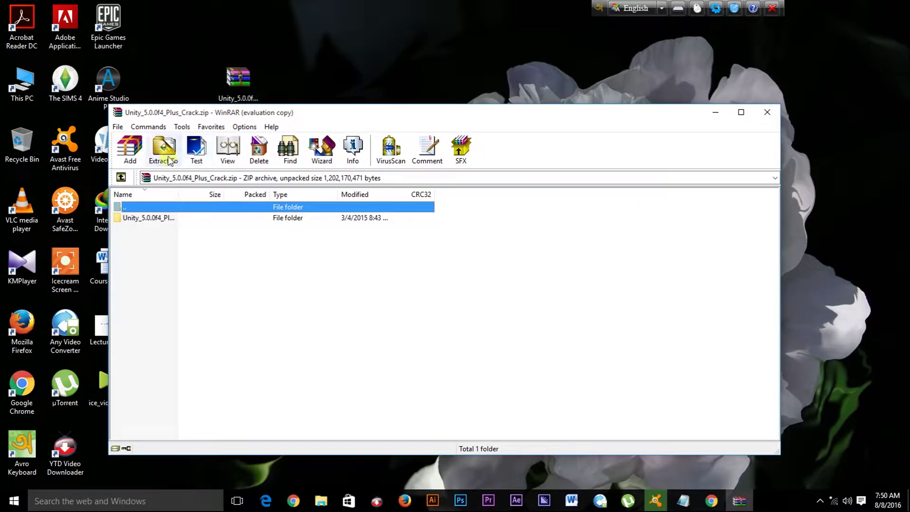
pyautogui.click(171, 163)
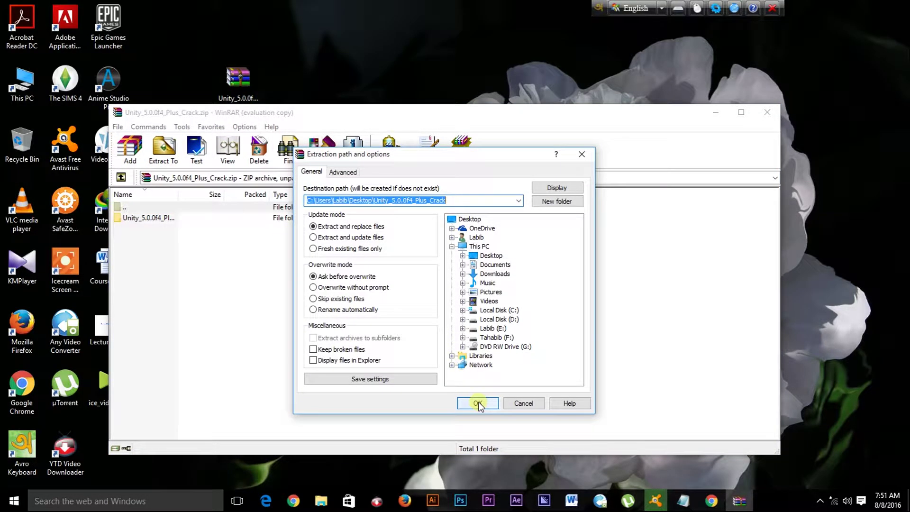
pyautogui.click(478, 403)
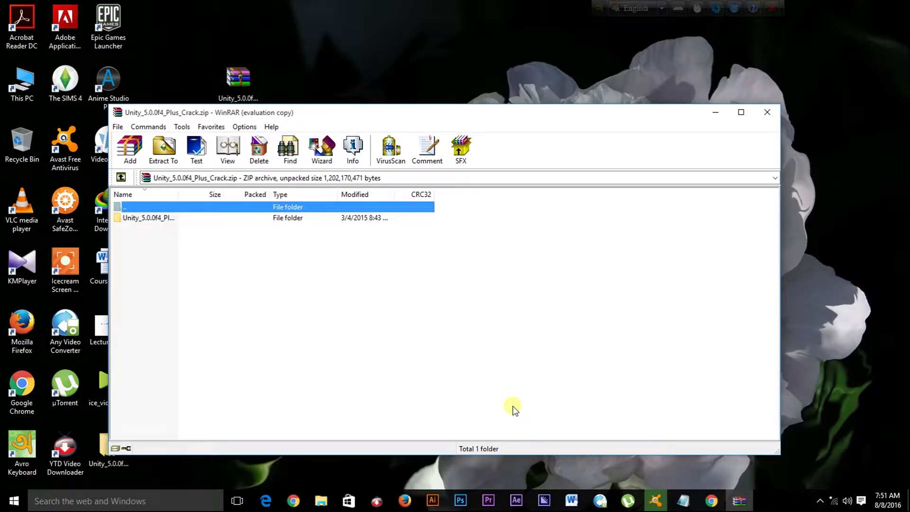
pyautogui.click(724, 113)
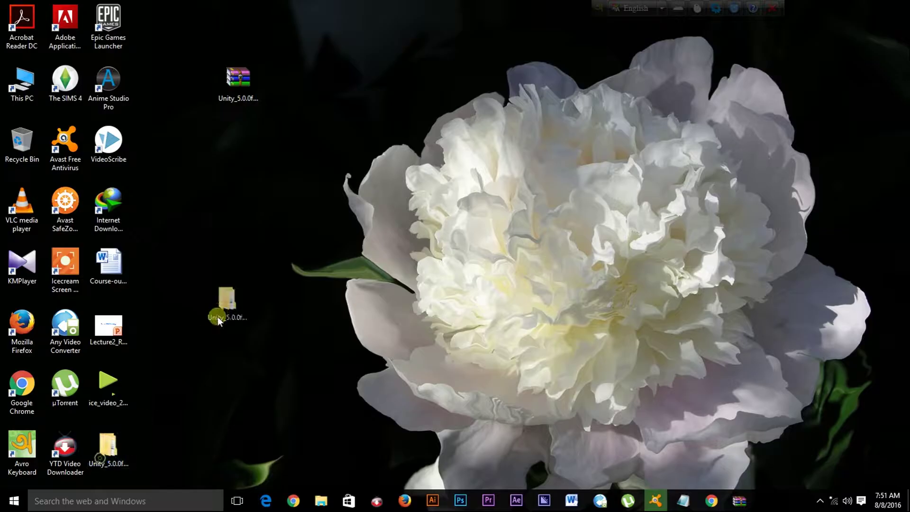
pyautogui.moveTo(217, 316)
pyautogui.mouseDown()
pyautogui.moveTo(239, 141)
pyautogui.moveTo(234, 151)
pyautogui.mouseUp()
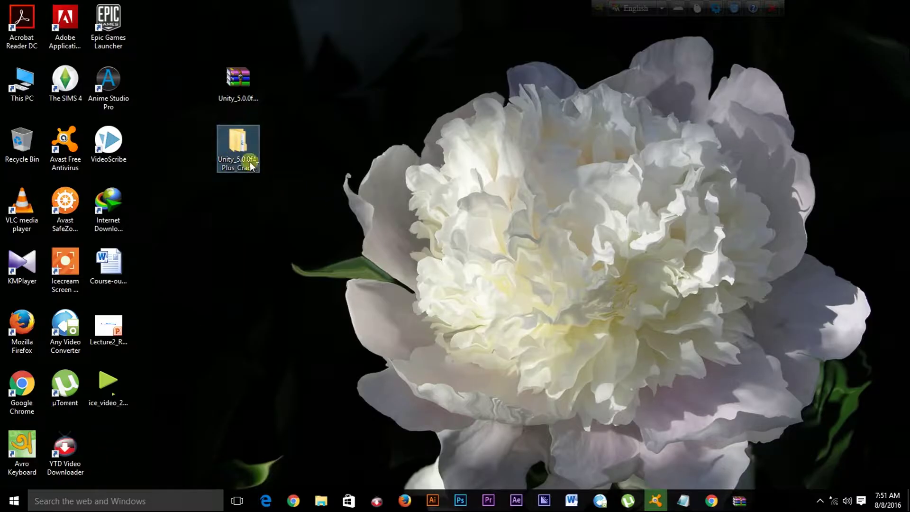
# - Open the extracted folder's inner Unity_5.0.0f4_Plus_Crack subfolder and run the UnitySetup64-5.0.0f4 installer
pyautogui.click(240, 153)
pyautogui.doubleClick(240, 152)
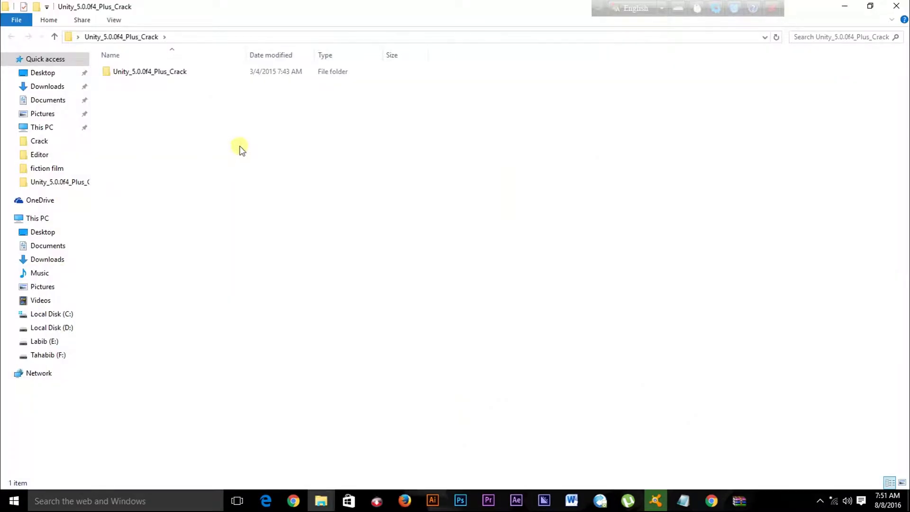
pyautogui.doubleClick(193, 75)
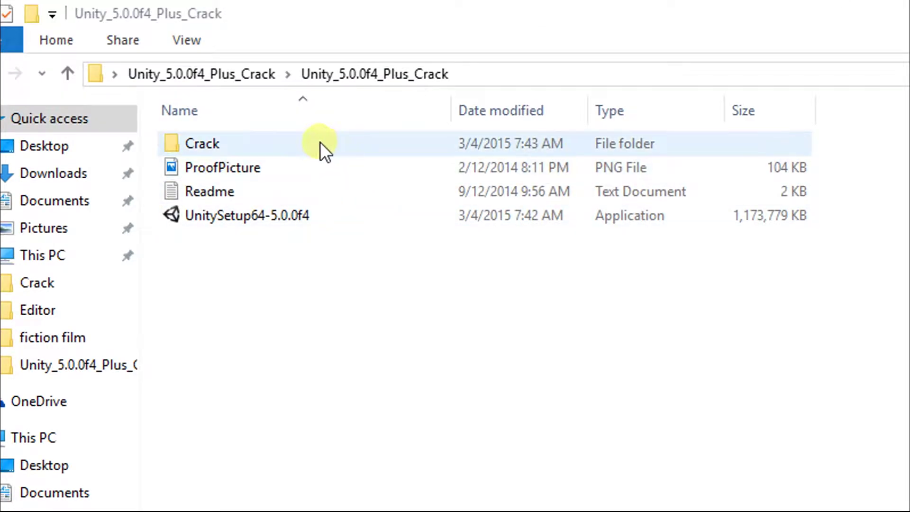
pyautogui.doubleClick(345, 209)
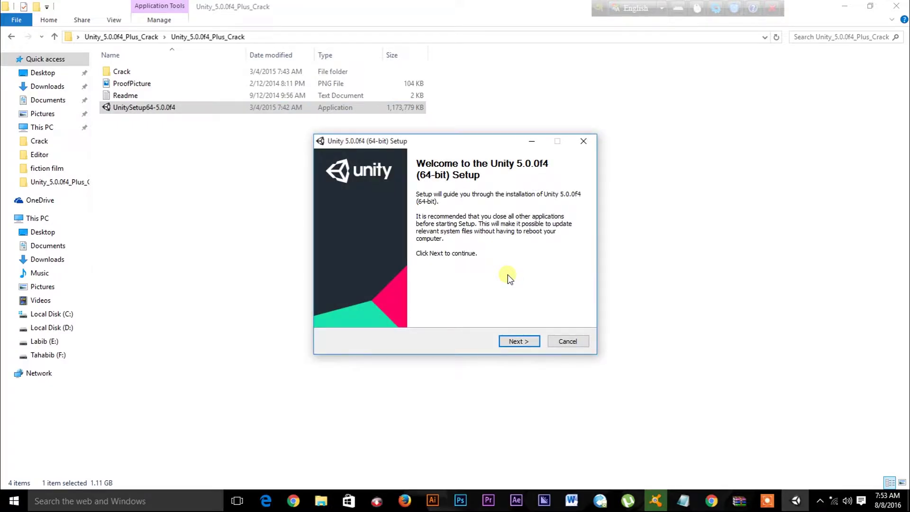
# - Install Unity 5.0.0f4 (64-bit) with default components into C:\Program Files\Unity, dismissing the .NET 3.5 prompt
pyautogui.click(534, 341)
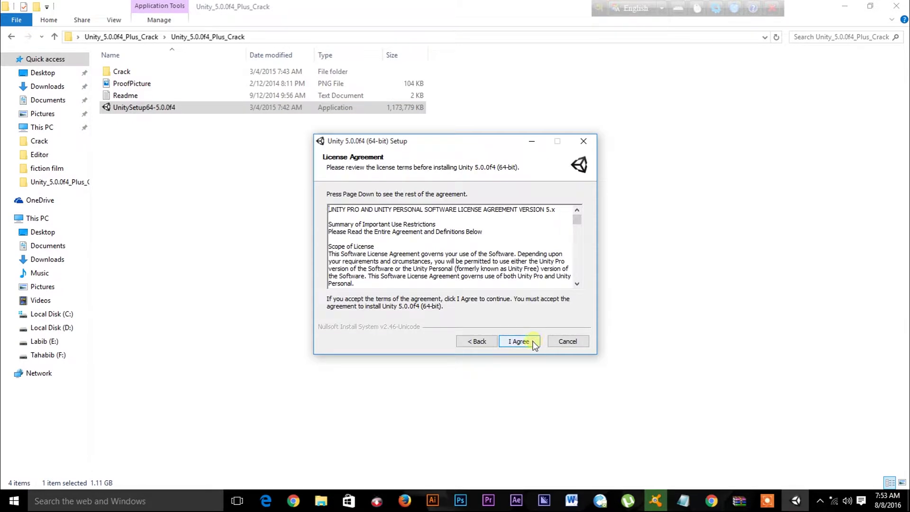
pyautogui.click(521, 342)
pyautogui.click(524, 342)
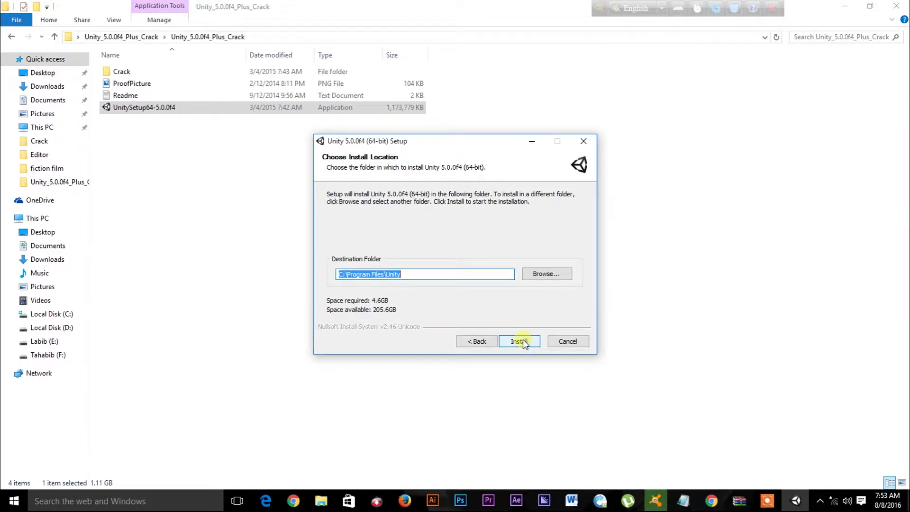
pyautogui.click(522, 340)
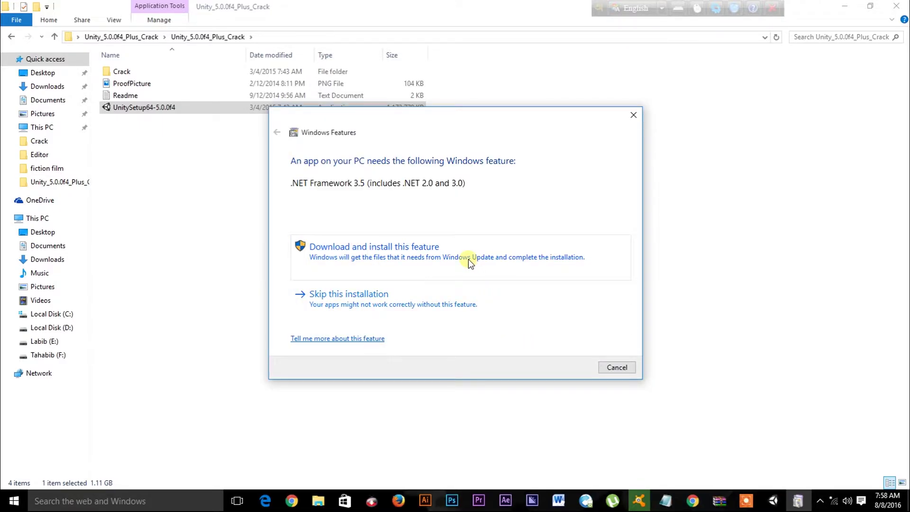
pyautogui.click(491, 299)
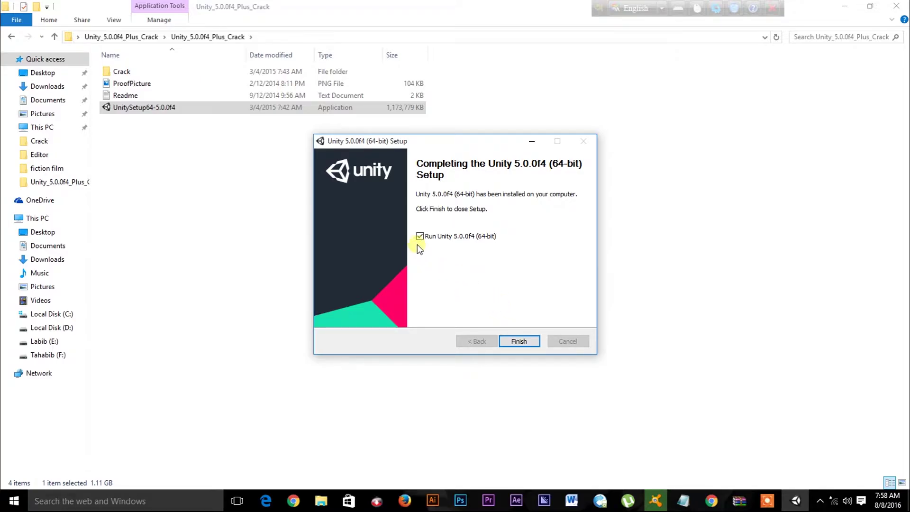
pyautogui.click(520, 340)
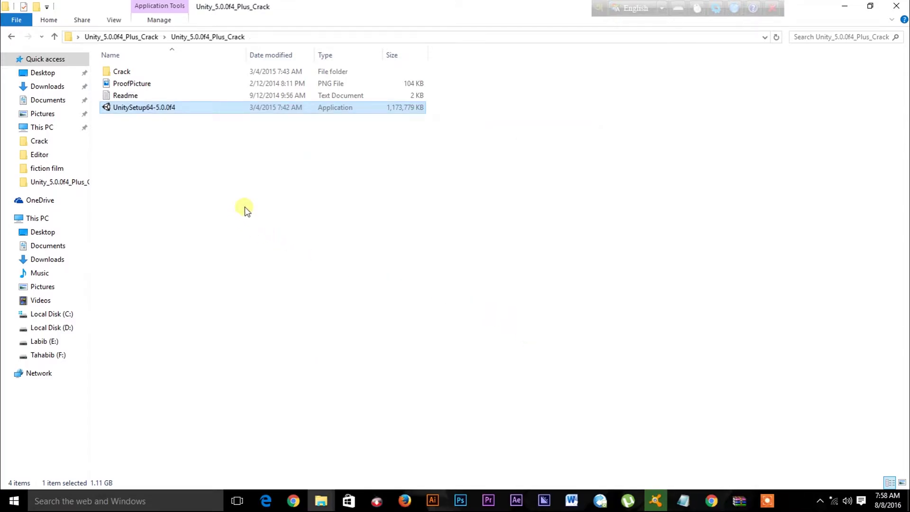
# - Launch Unity 4.x Pro Patch from the Crack folder and center its window on screen
pyautogui.doubleClick(133, 71)
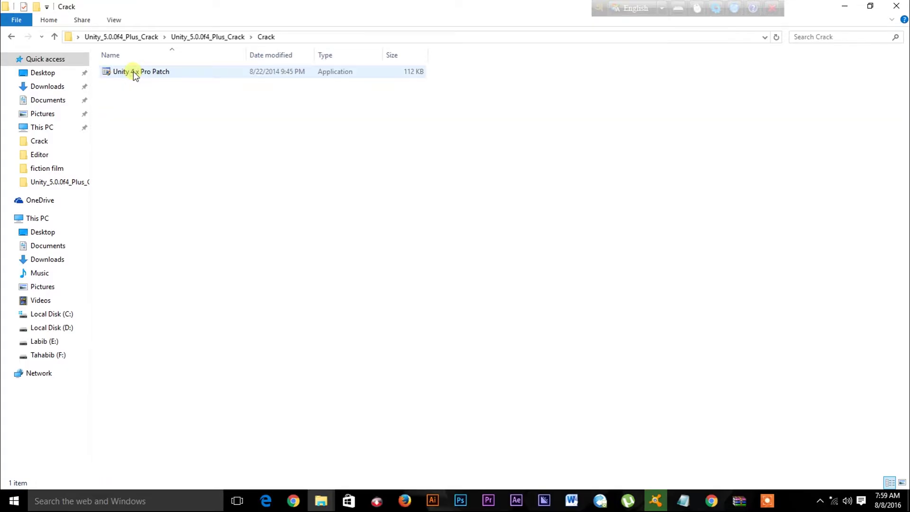
pyautogui.click(132, 71)
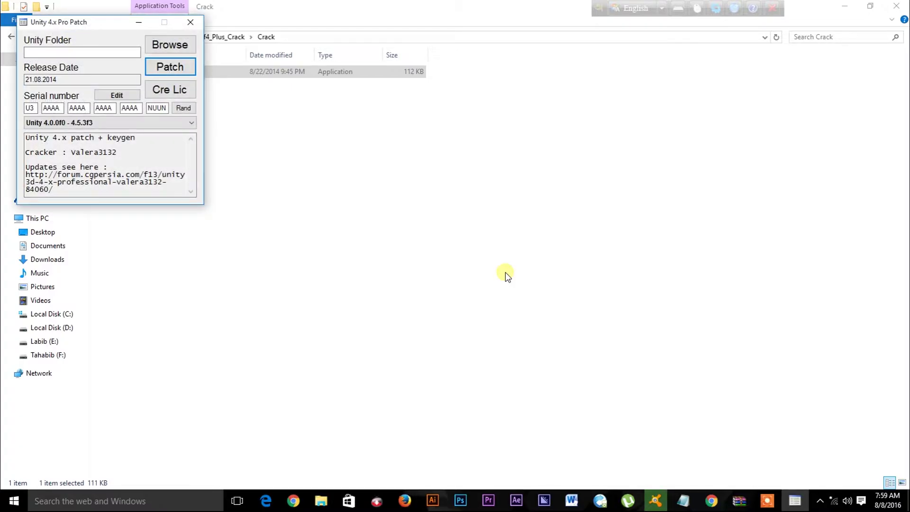
pyautogui.moveTo(88, 23)
pyautogui.mouseDown()
pyautogui.moveTo(391, 162)
pyautogui.moveTo(438, 161)
pyautogui.mouseUp()
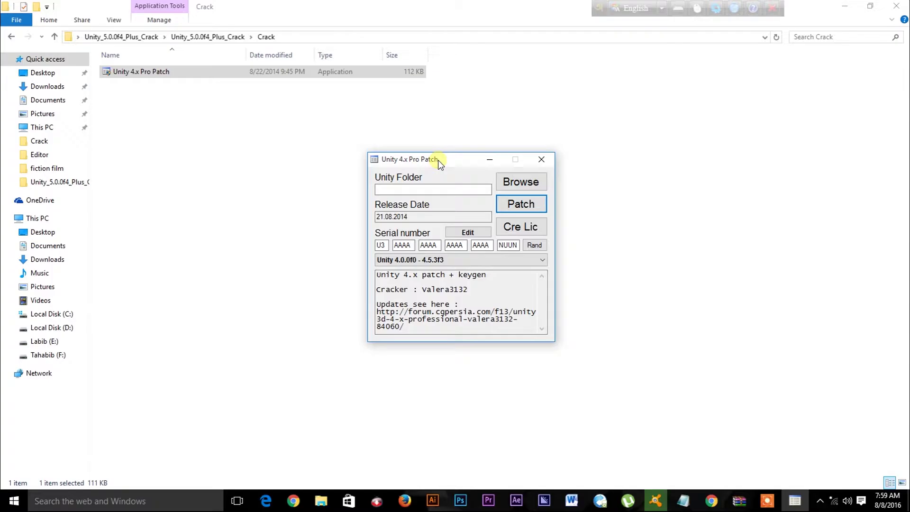
# - Browse to and select C:\Program Files\Unity\Editor as the folder to patch
pyautogui.click(529, 184)
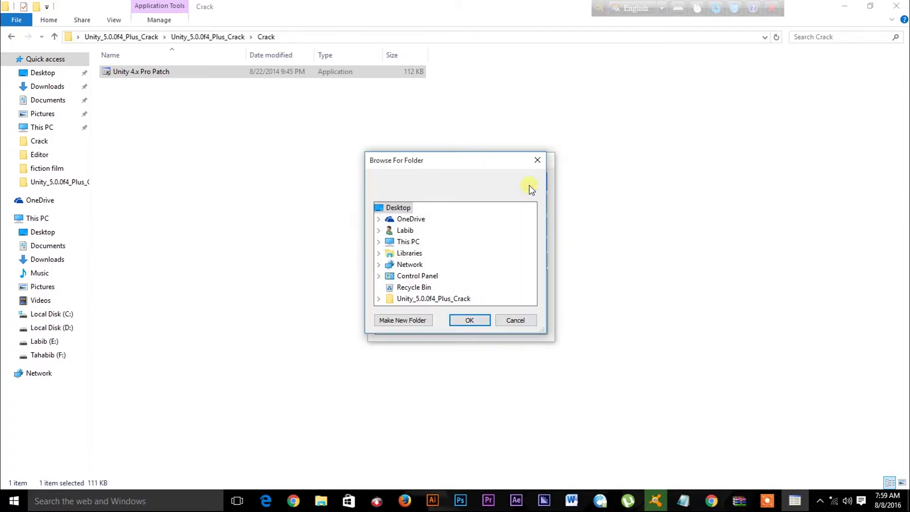
pyautogui.doubleClick(411, 242)
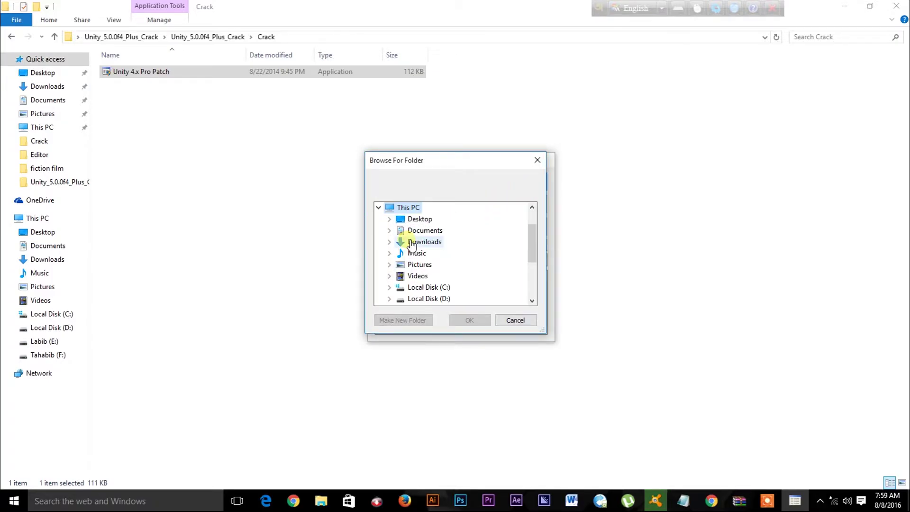
pyautogui.doubleClick(433, 287)
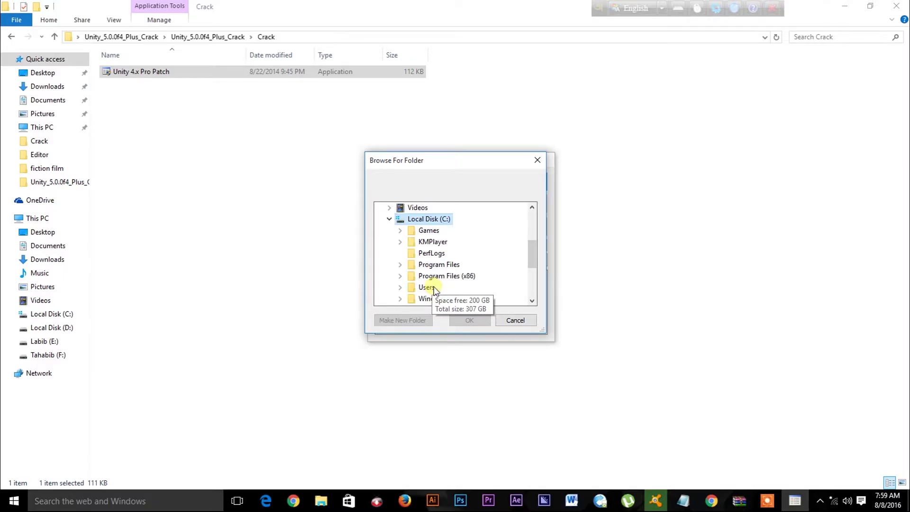
pyautogui.doubleClick(434, 264)
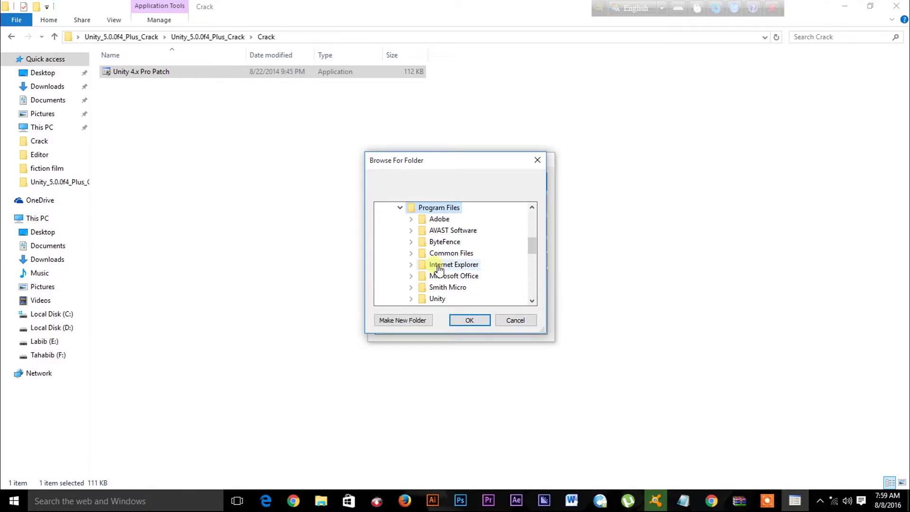
pyautogui.click(442, 299)
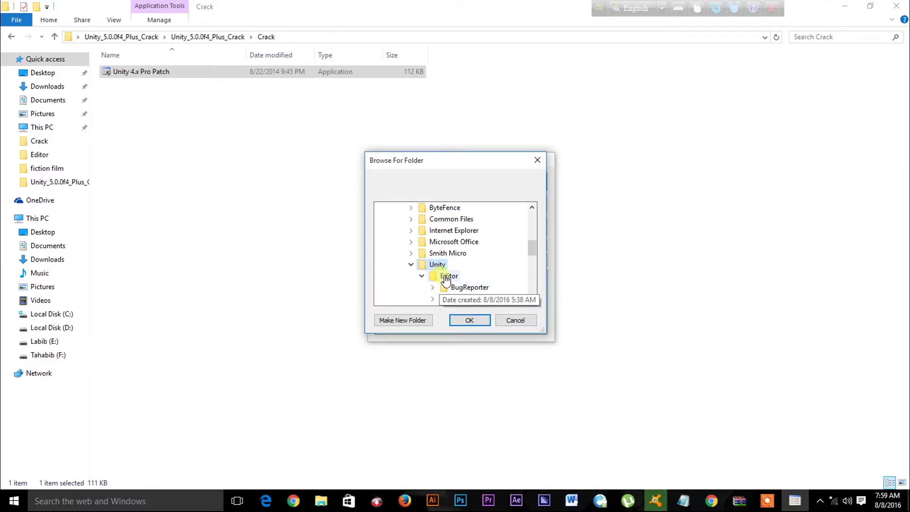
pyautogui.click(445, 277)
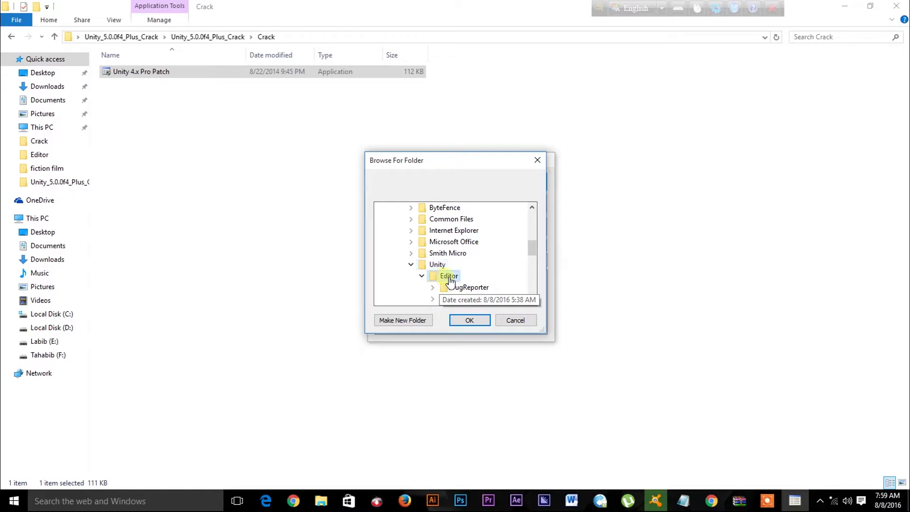
pyautogui.click(472, 320)
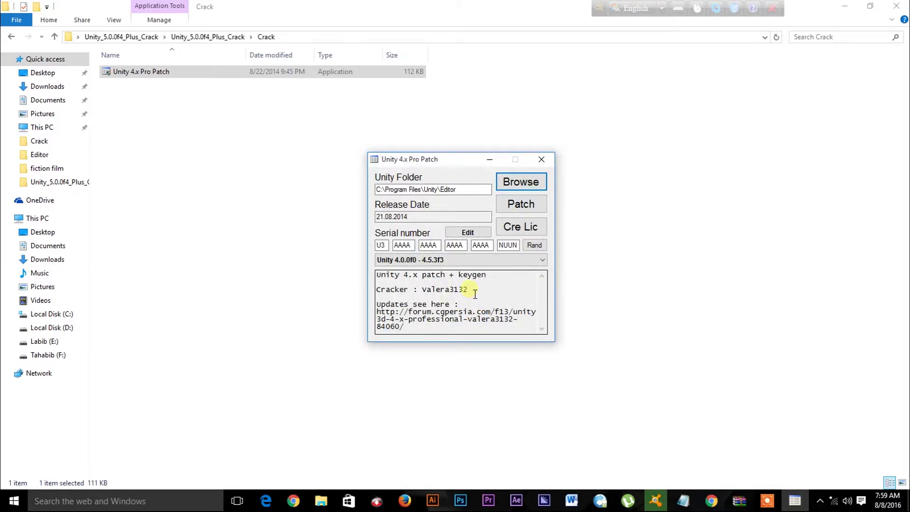
pyautogui.click(471, 233)
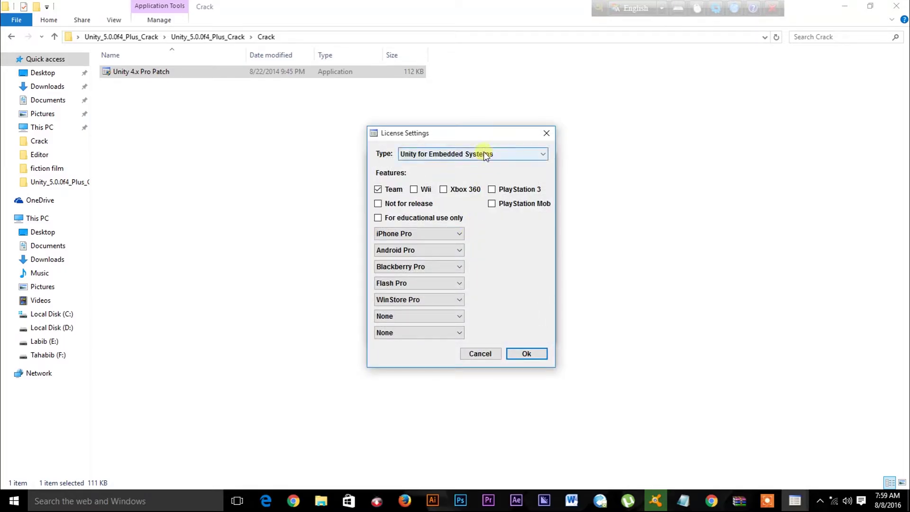
pyautogui.click(487, 154)
pyautogui.click(487, 154)
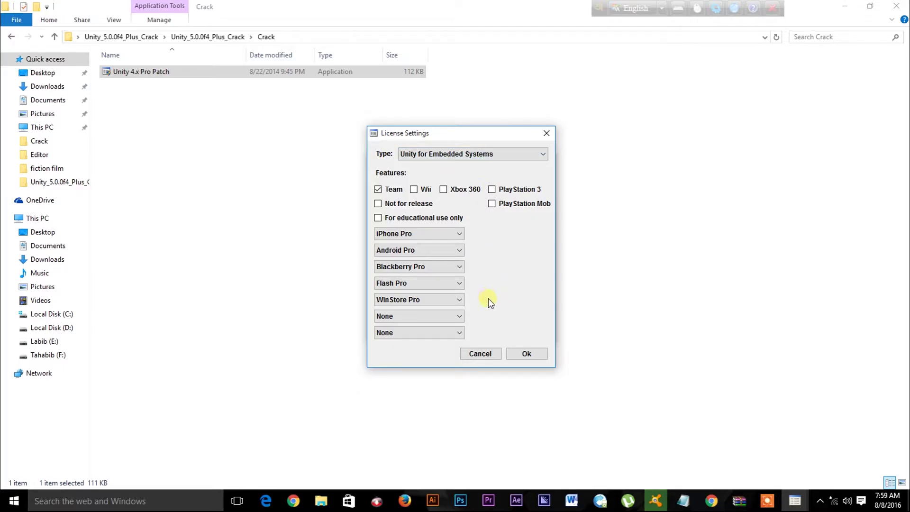
pyautogui.click(525, 354)
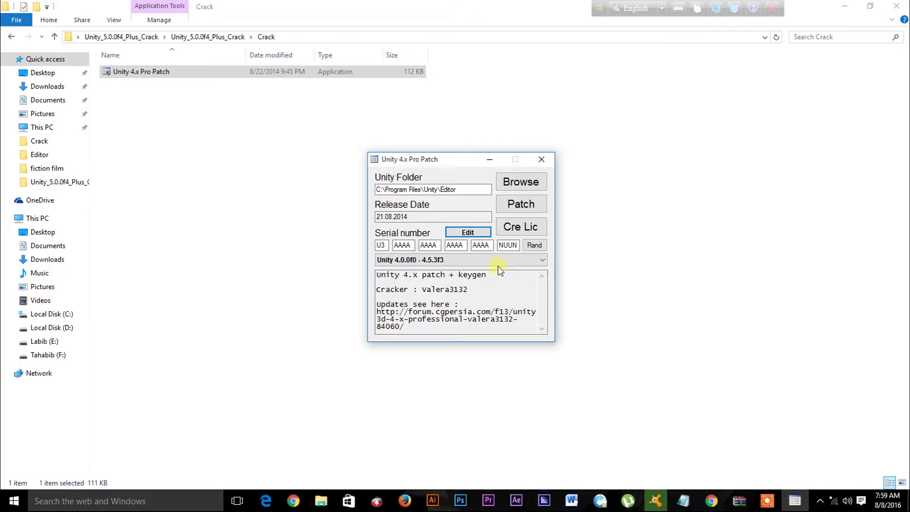
# - Patch the Editor as Unity 5.0.0f1 (beta) with a random serial, confirm, and minimize the patcher
pyautogui.click(471, 259)
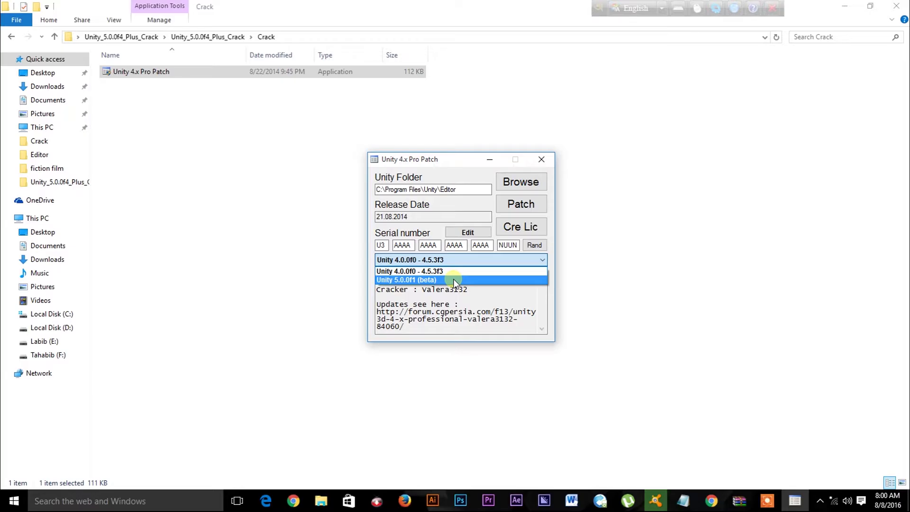
pyautogui.click(455, 281)
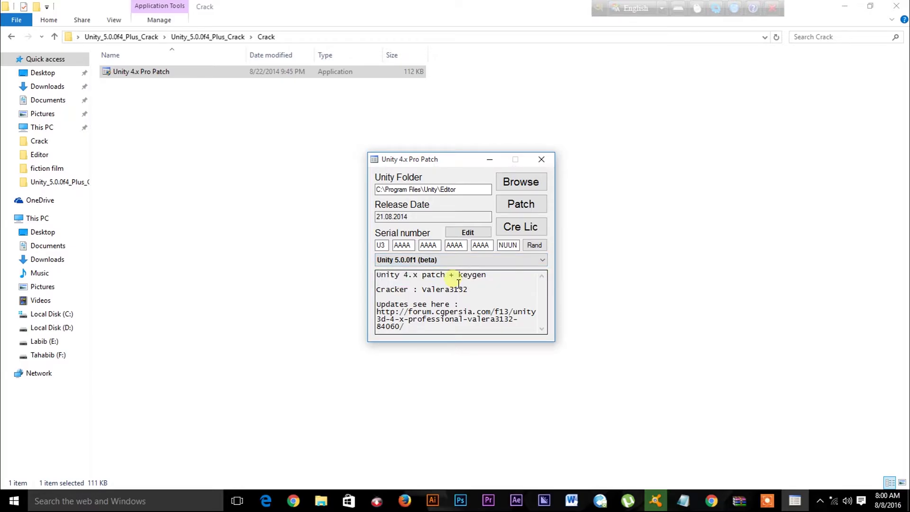
pyautogui.click(540, 245)
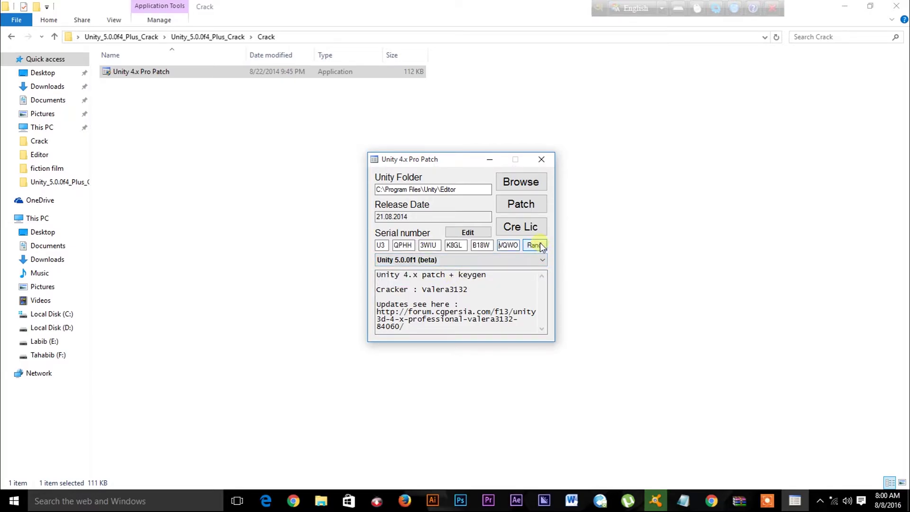
pyautogui.click(526, 207)
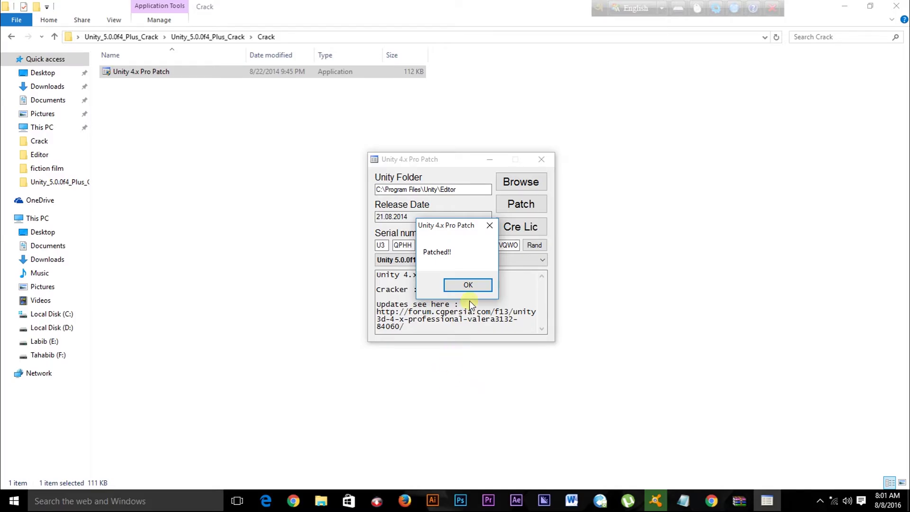
pyautogui.click(470, 285)
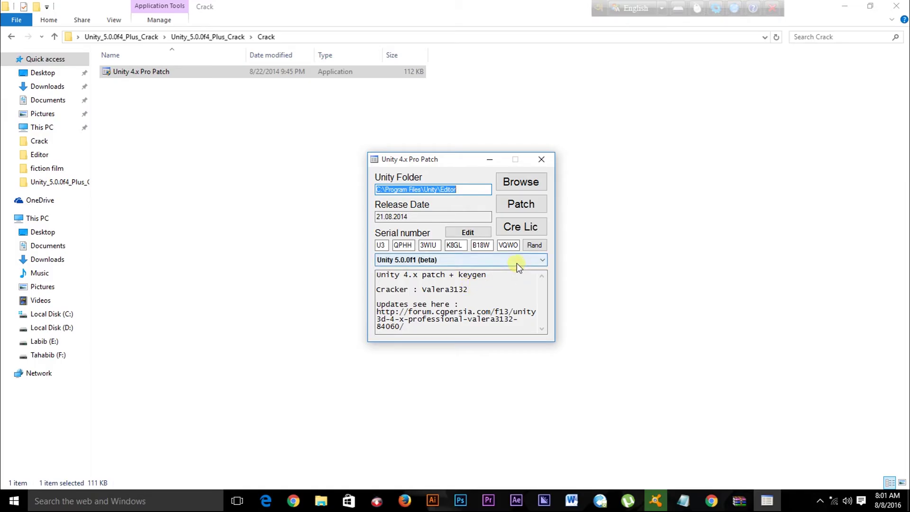
pyautogui.click(490, 160)
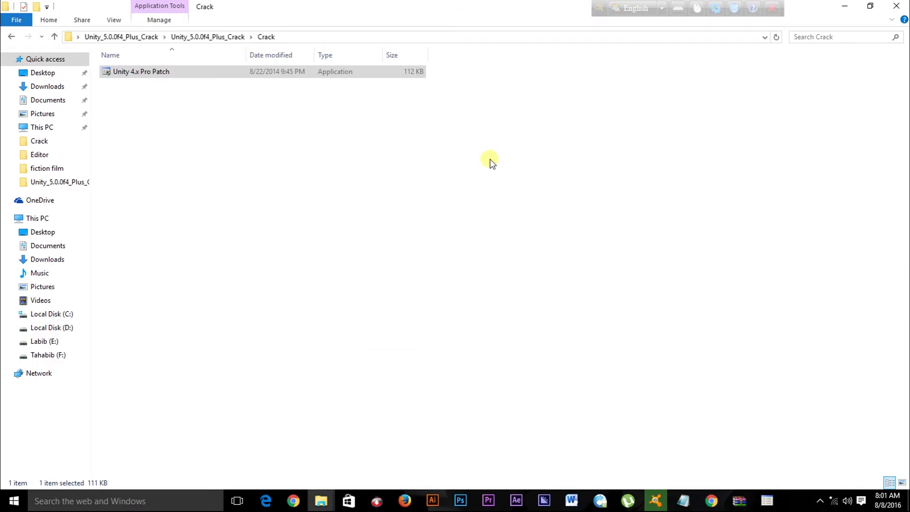
# - Launch Unity 5.0.0f4 from the desktop and create the 3D project New Unity Project 1
pyautogui.click(845, 6)
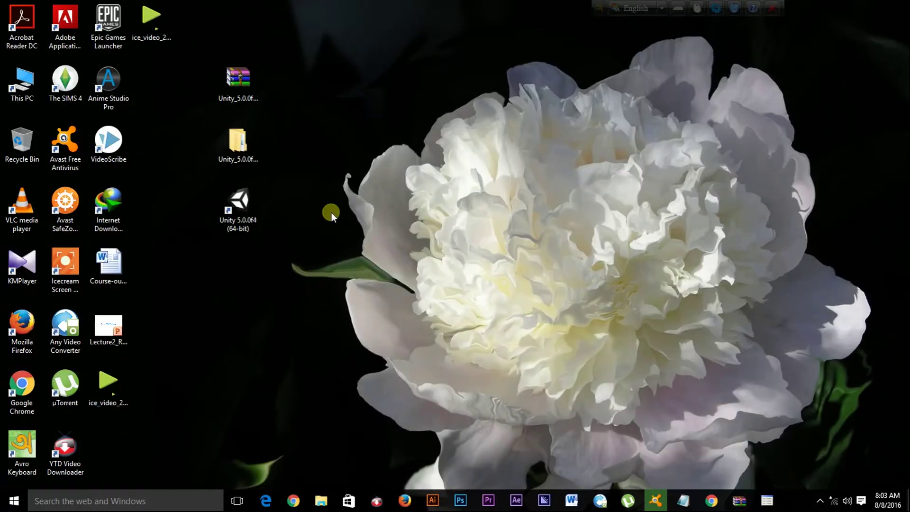
pyautogui.doubleClick(245, 210)
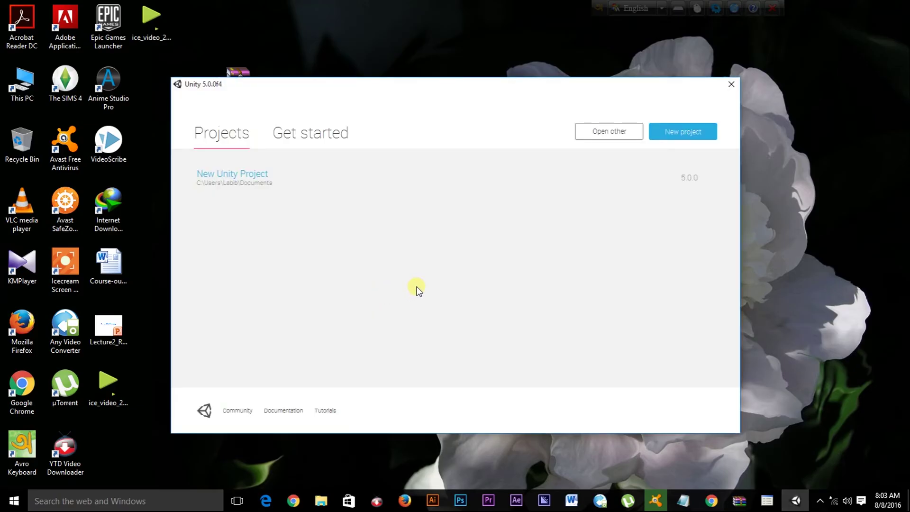
pyautogui.click(684, 135)
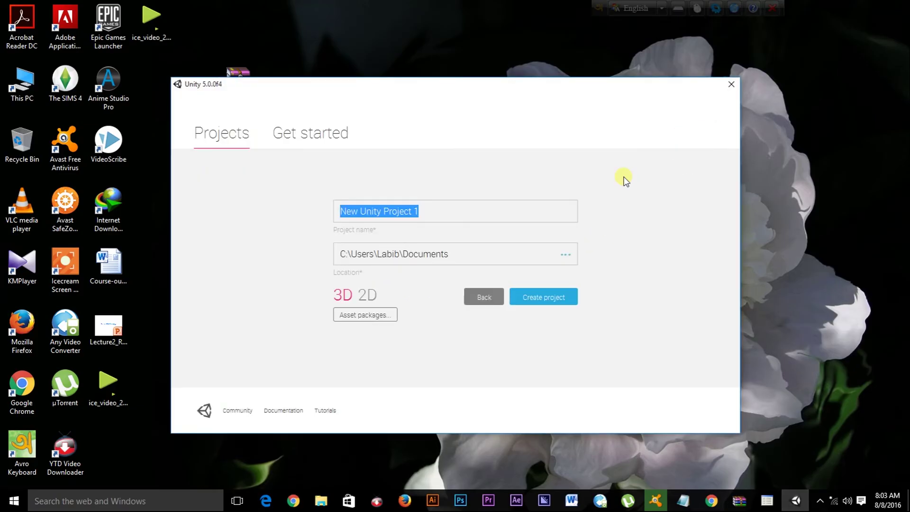
pyautogui.click(339, 297)
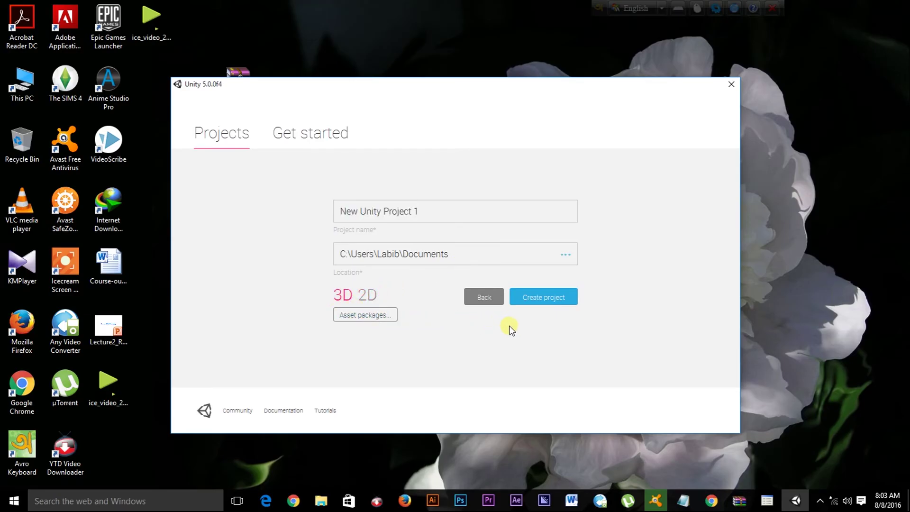
pyautogui.click(528, 298)
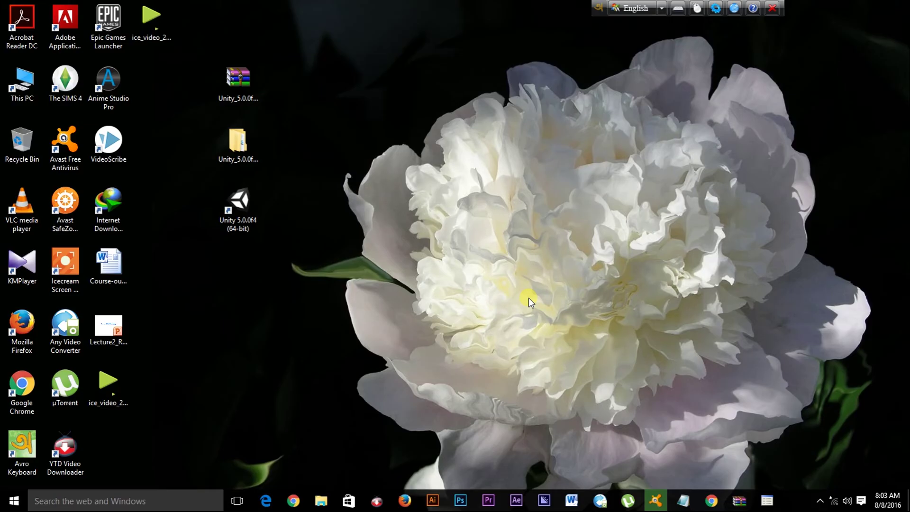